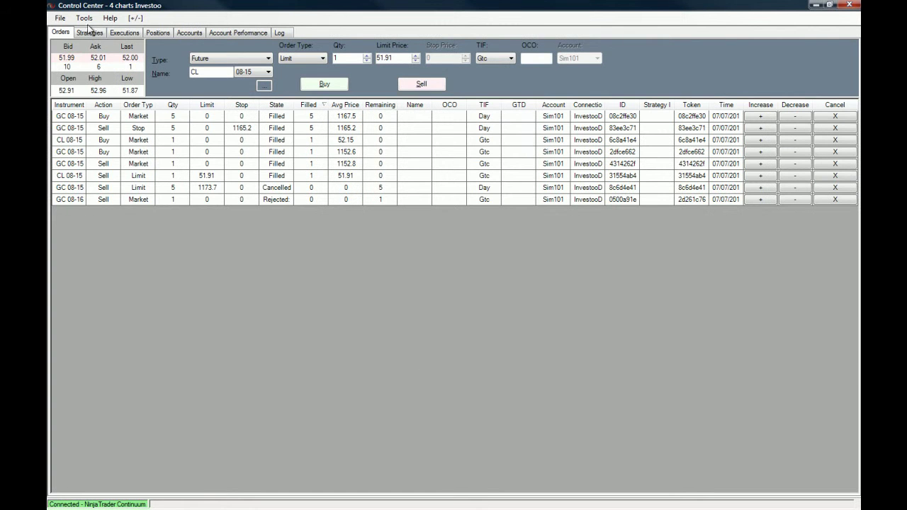
Open the Session Manager from the Tools menu and reposition its window.
click(84, 18)
click(119, 55)
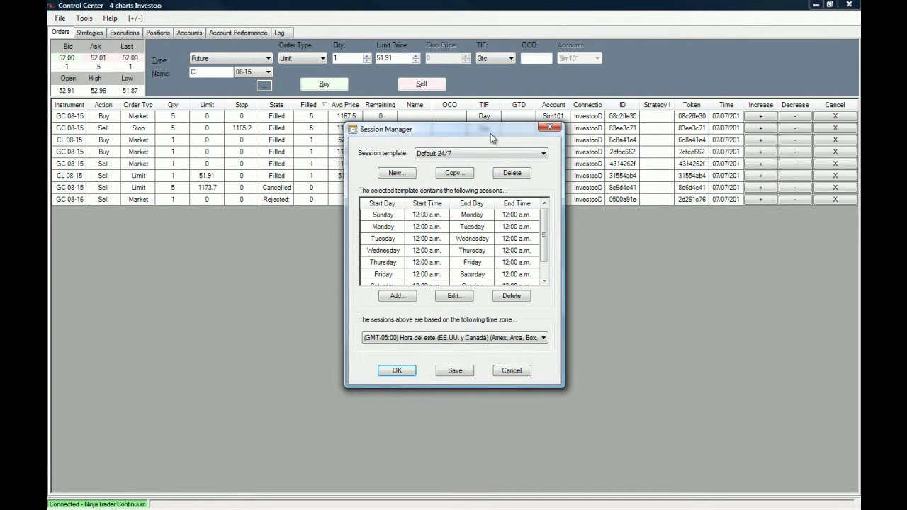
drag(490, 133, 440, 153)
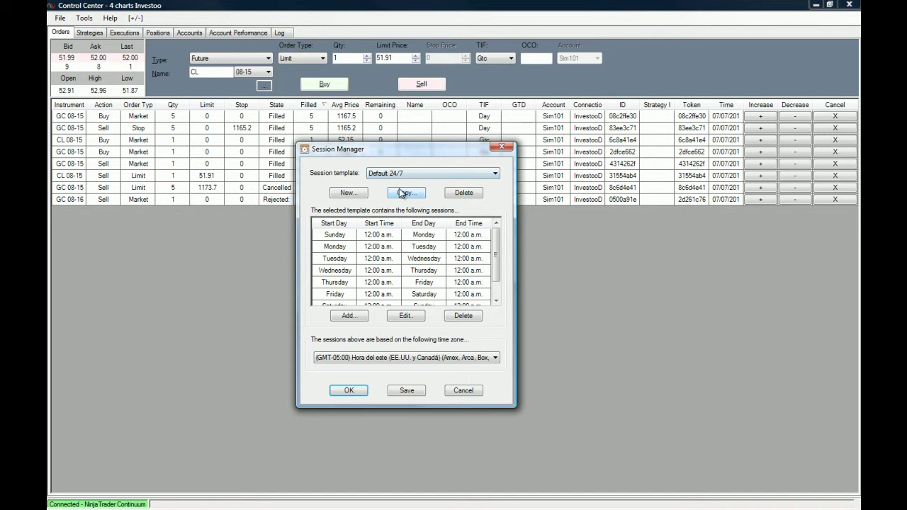
scroll(498, 261, down, 1)
drag(496, 260, 499, 240)
Select the CBOE US Index Futures ETH session template, showing Monday–Friday 07:00 a.m.–03:15 p.m.
click(458, 177)
drag(498, 340, 496, 219)
click(445, 178)
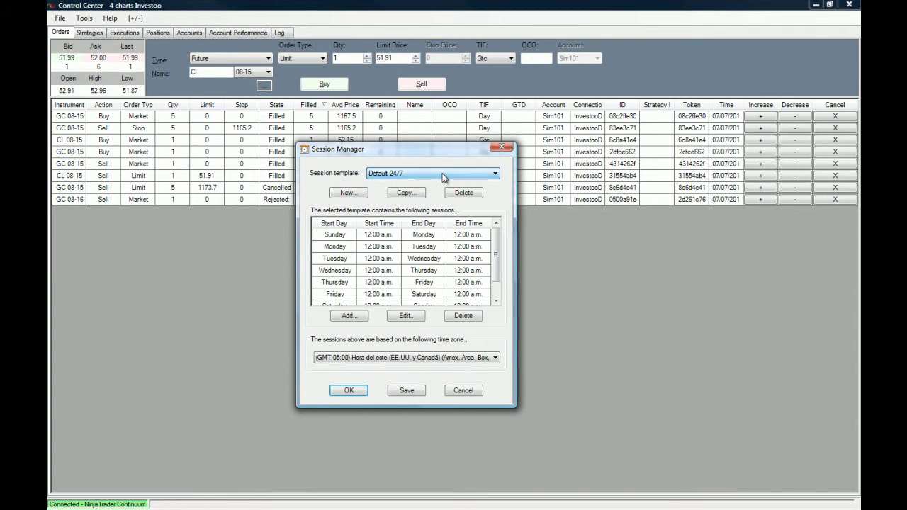
click(443, 177)
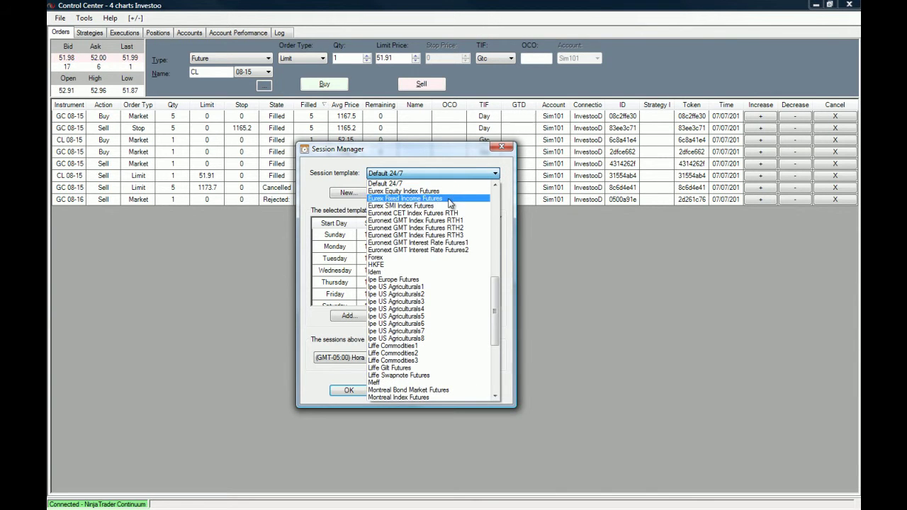
drag(495, 304, 498, 205)
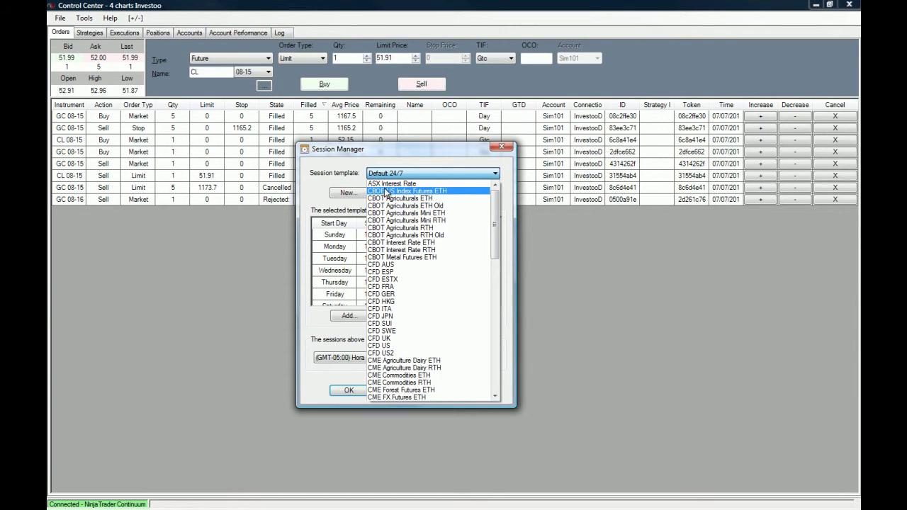
click(416, 191)
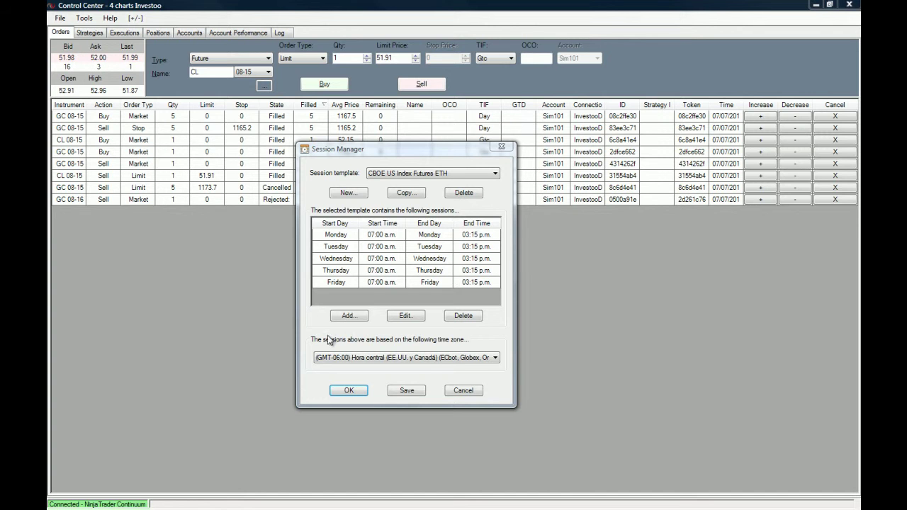
click(428, 359)
Change the template's time zone to (GMT-06:00) Saskatchewan.
click(437, 365)
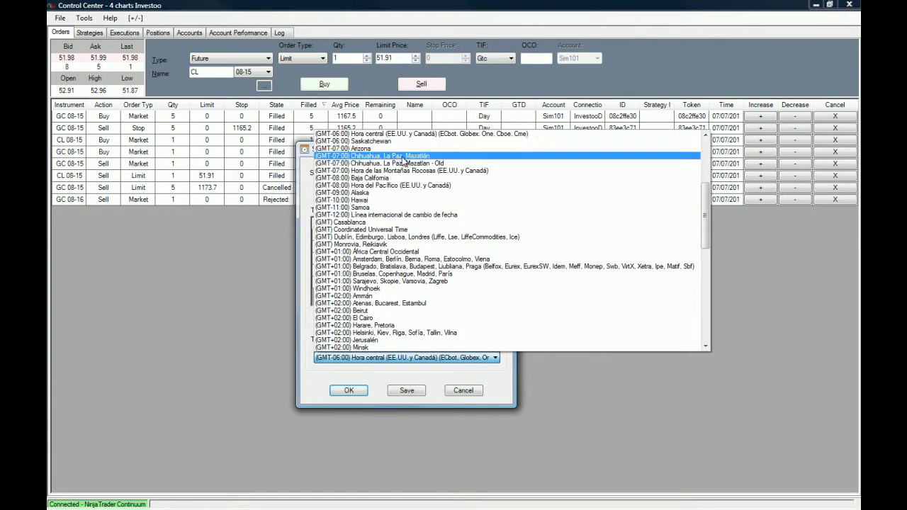
click(384, 141)
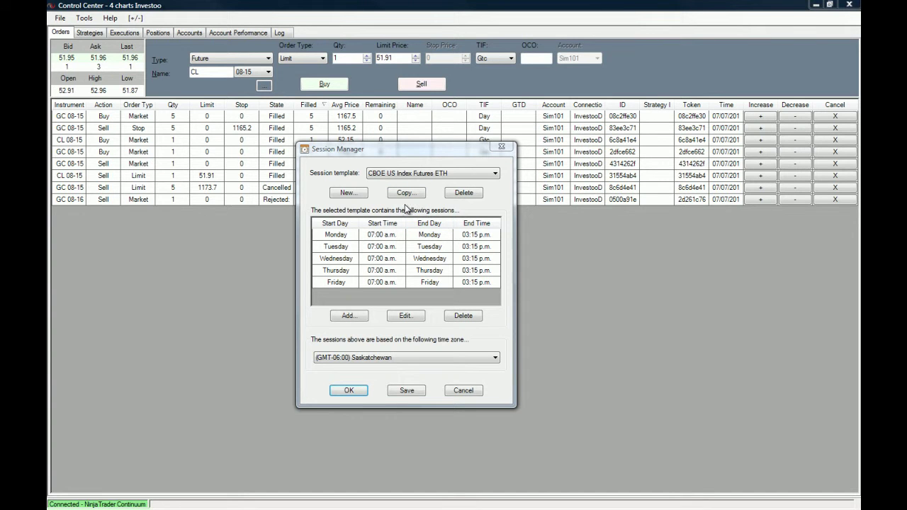
Copy the CBOE US Index Futures ETH template as a new template named Investoo CBOE.
click(347, 192)
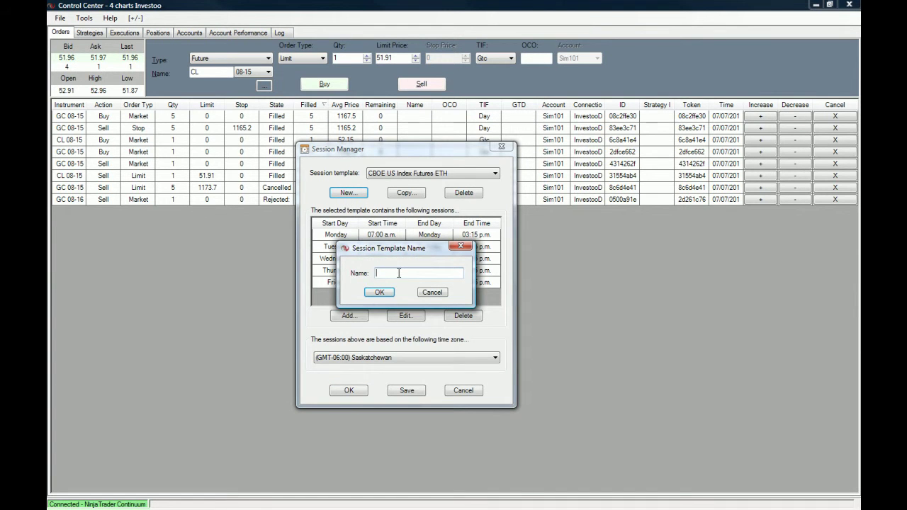
click(462, 245)
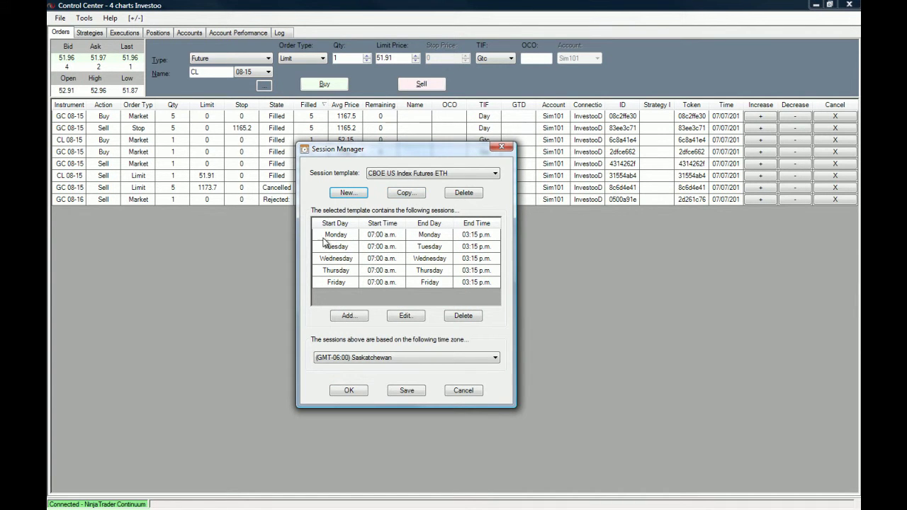
click(409, 194)
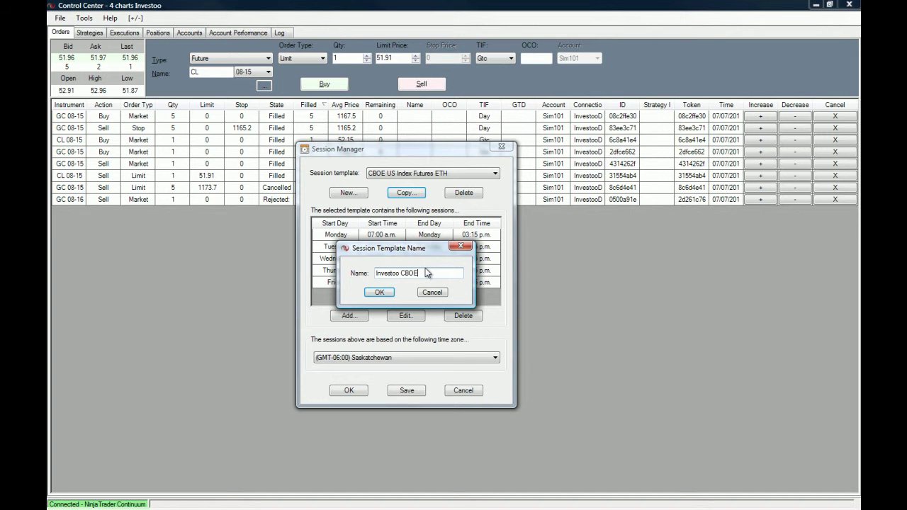
click(381, 291)
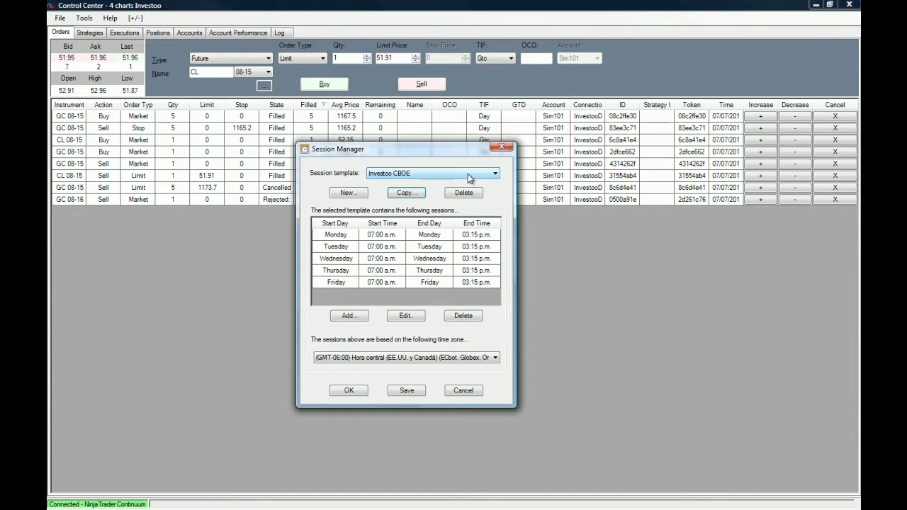
Change Monday's session to run from 07:30 a.m. to 03:45 p.m.
double_click(382, 234)
click(497, 243)
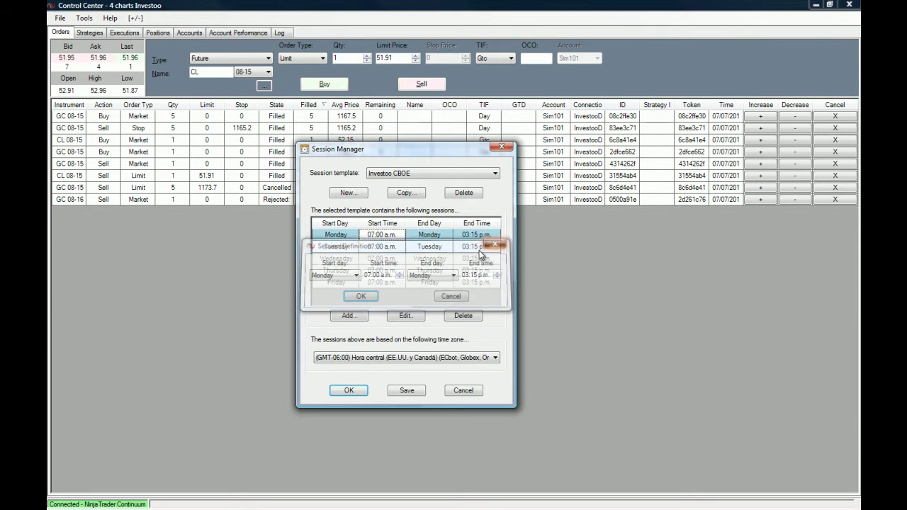
double_click(394, 239)
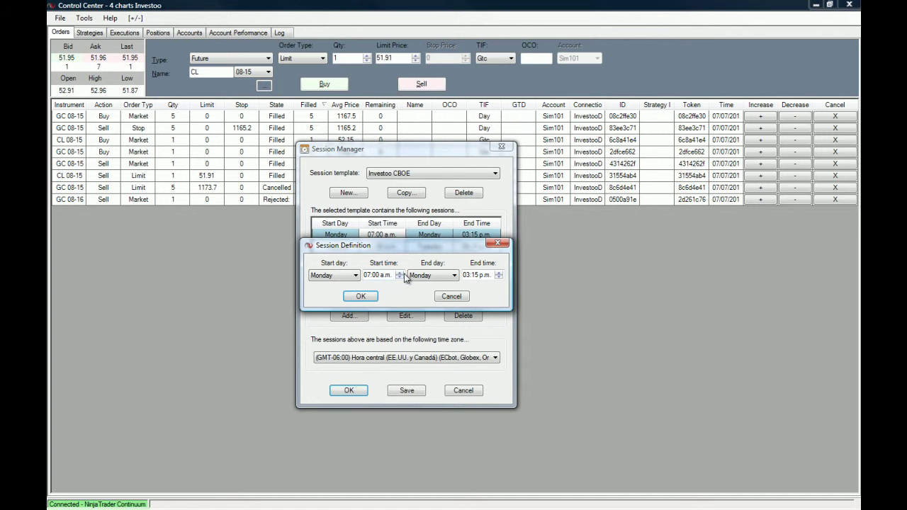
click(375, 275)
text(30)
click(352, 298)
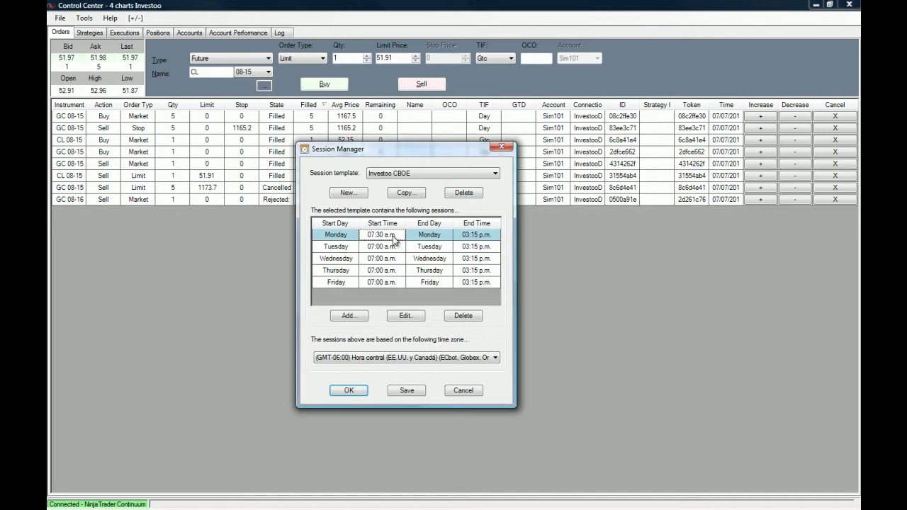
double_click(390, 235)
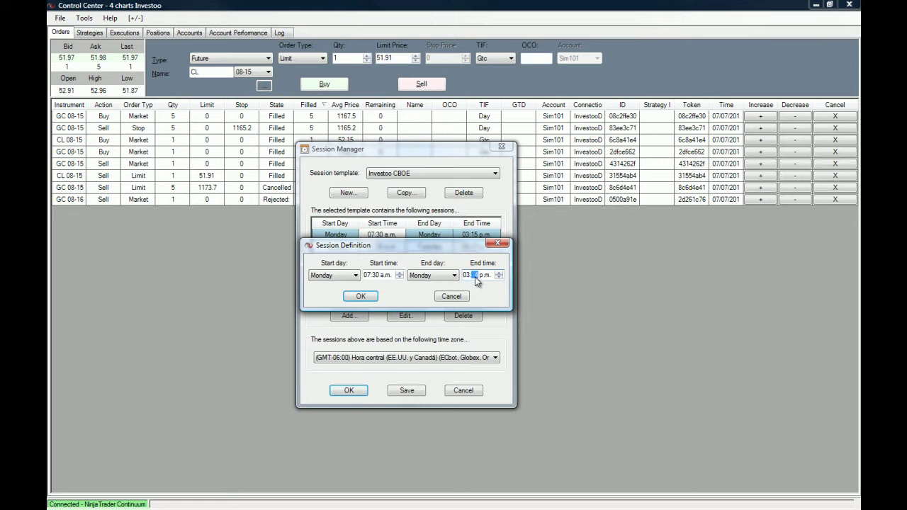
text(45)
click(362, 296)
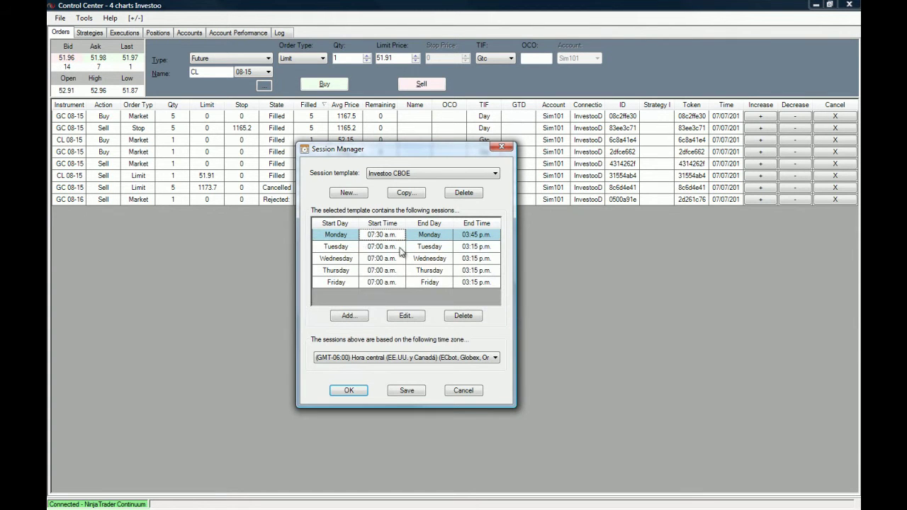
Change Tuesday's session to run from 07:30 a.m. to 03:45 p.m.
double_click(371, 248)
click(376, 275)
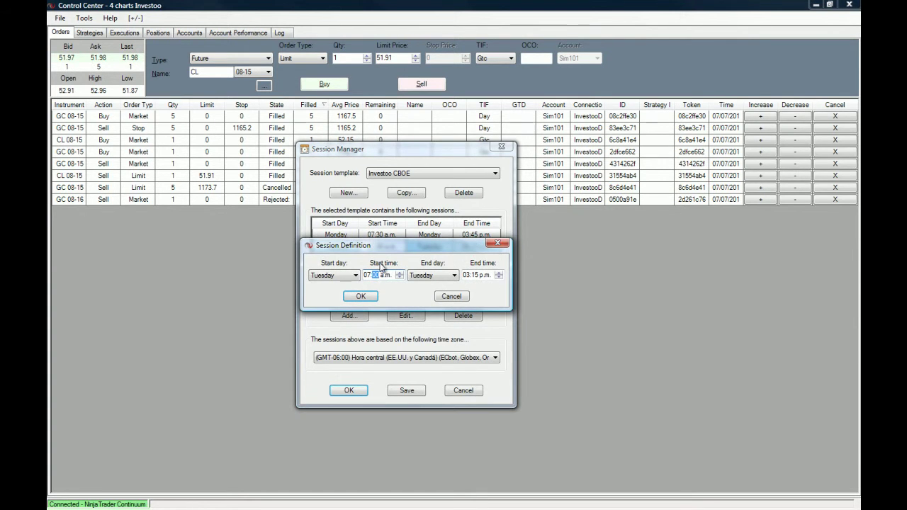
text(30)
click(475, 275)
text(45)
click(363, 297)
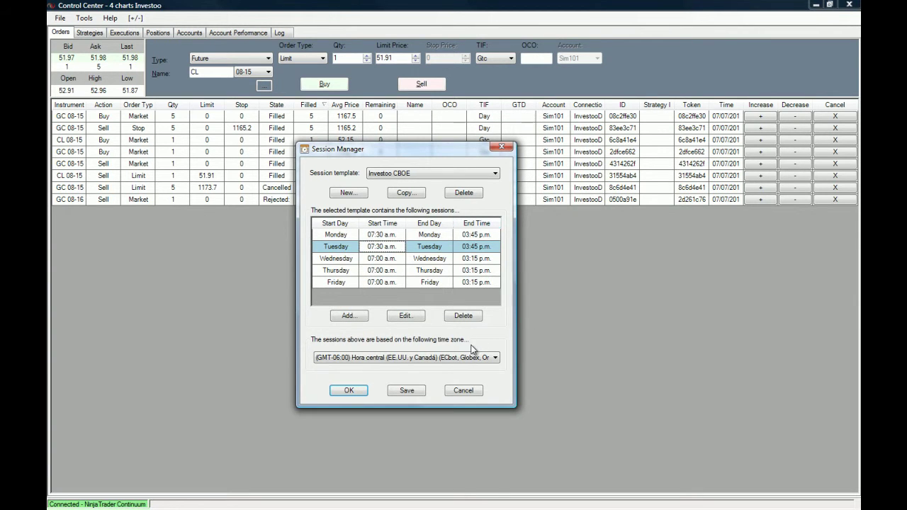
Create a new empty session template named Investoo ST.
click(360, 198)
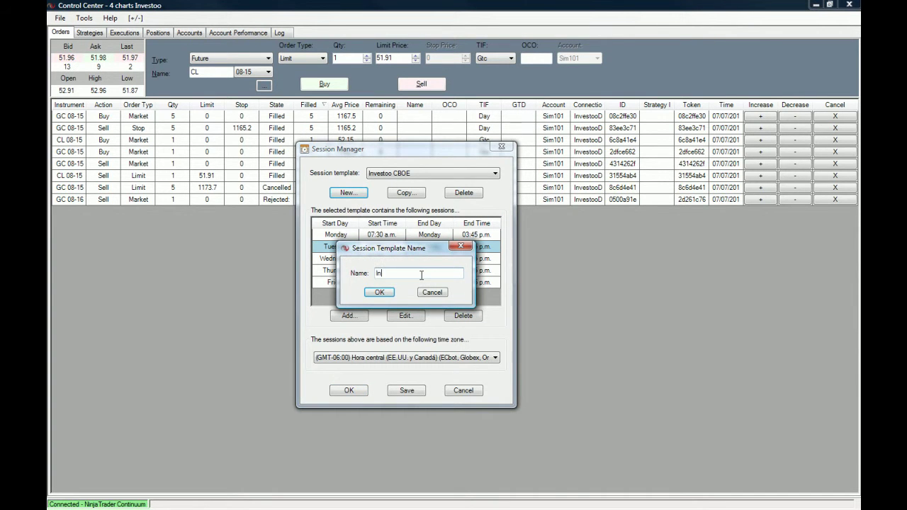
text(Investoo ST)
key(Return)
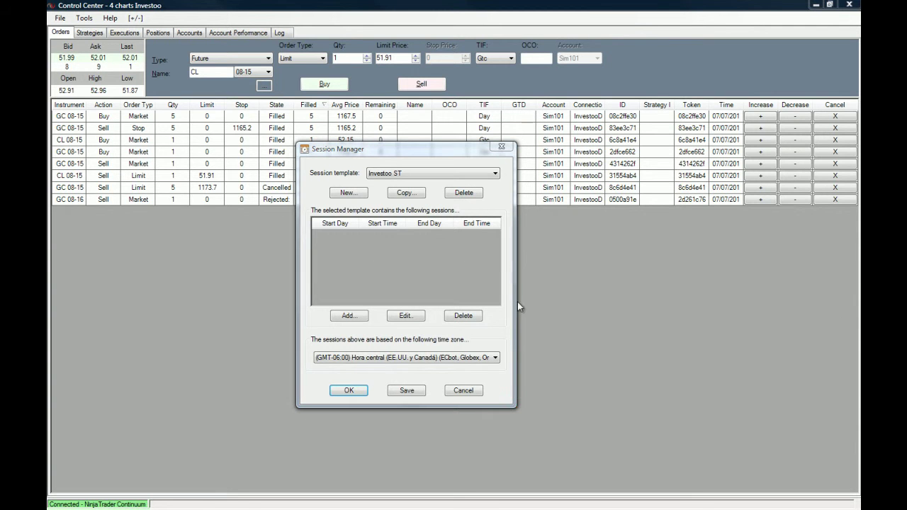
Add a Monday session running from 04:00 a.m. to 05:00 p.m.
click(359, 320)
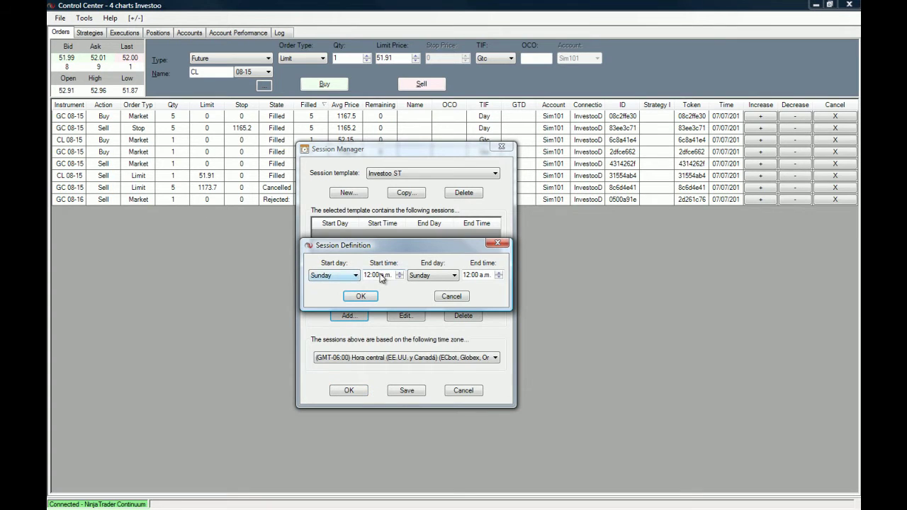
click(356, 277)
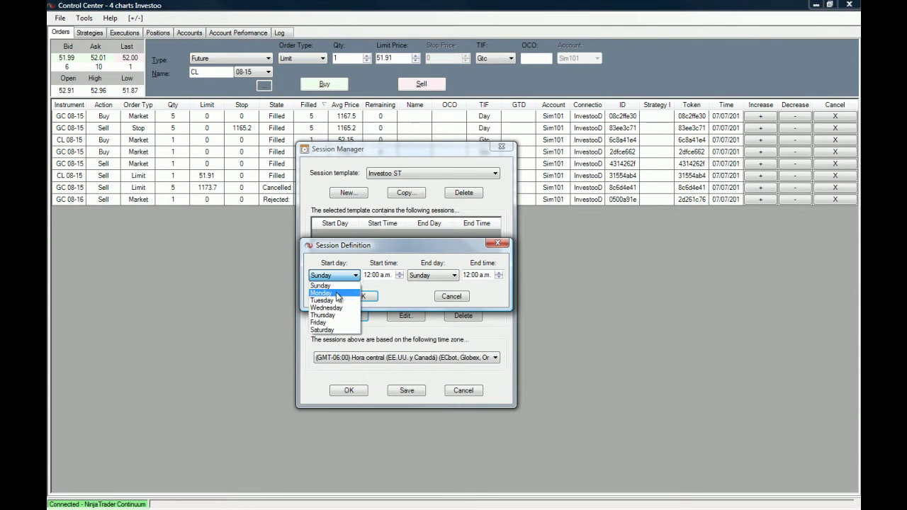
click(333, 293)
click(377, 277)
click(368, 279)
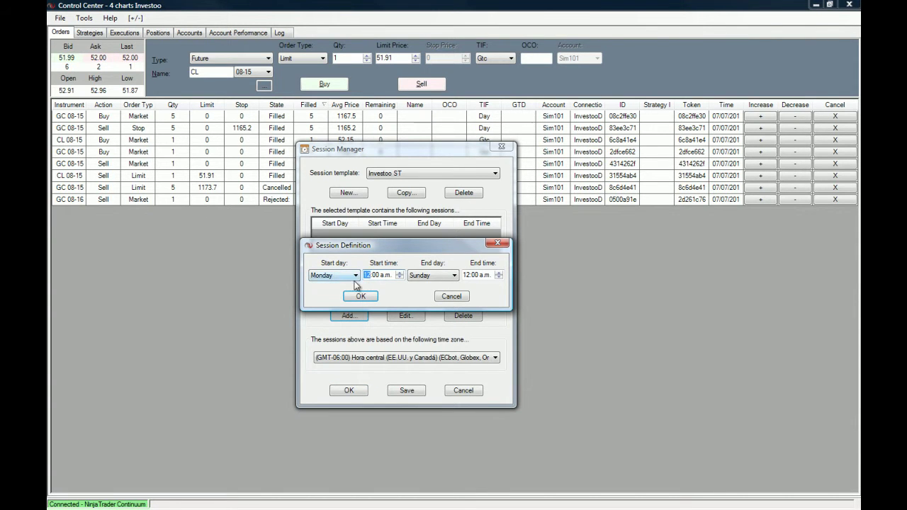
click(370, 277)
click(369, 277)
text(1)
click(427, 278)
click(429, 293)
text(5)
click(486, 276)
click(367, 297)
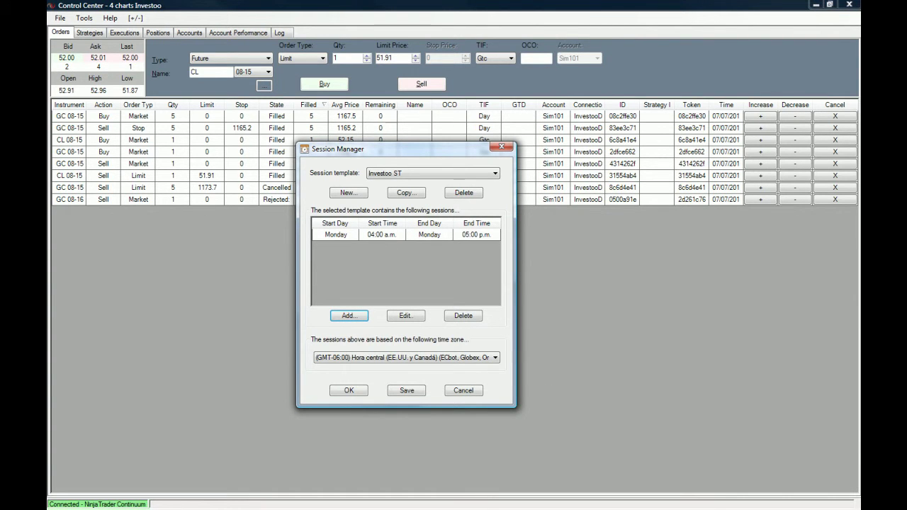
Copy the Monday session to Tuesday through Friday, then save and close the Session Manager.
click(347, 237)
right_click(347, 236)
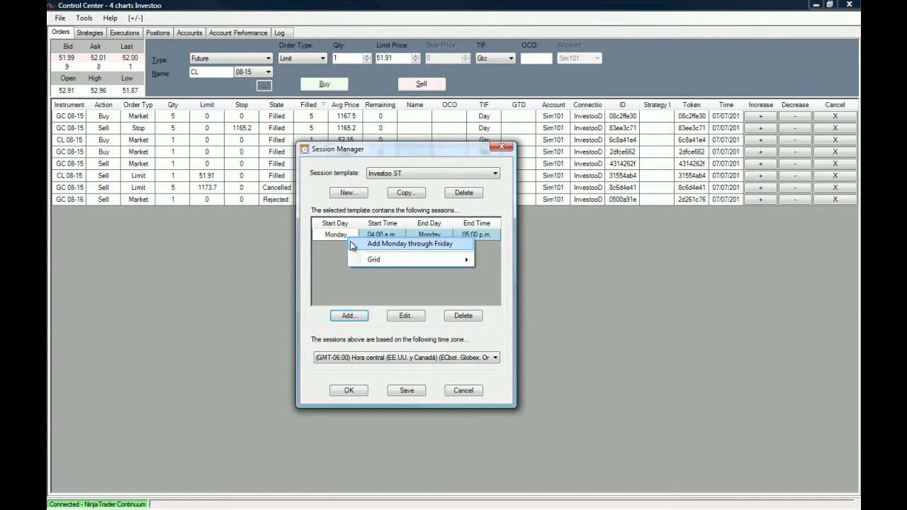
click(401, 245)
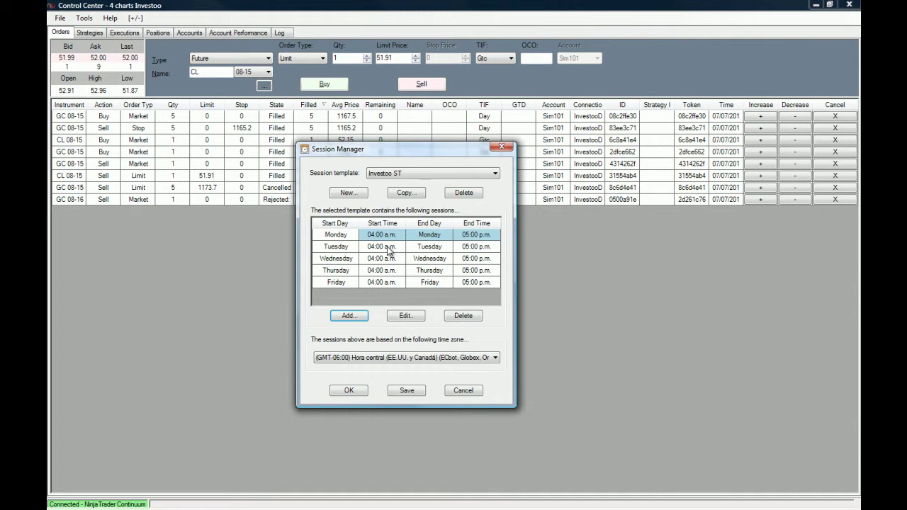
click(388, 361)
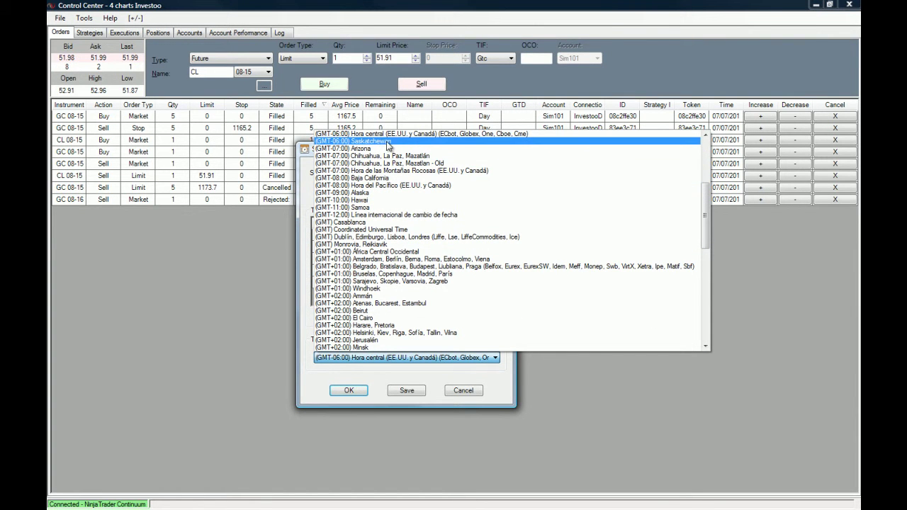
key(Escape)
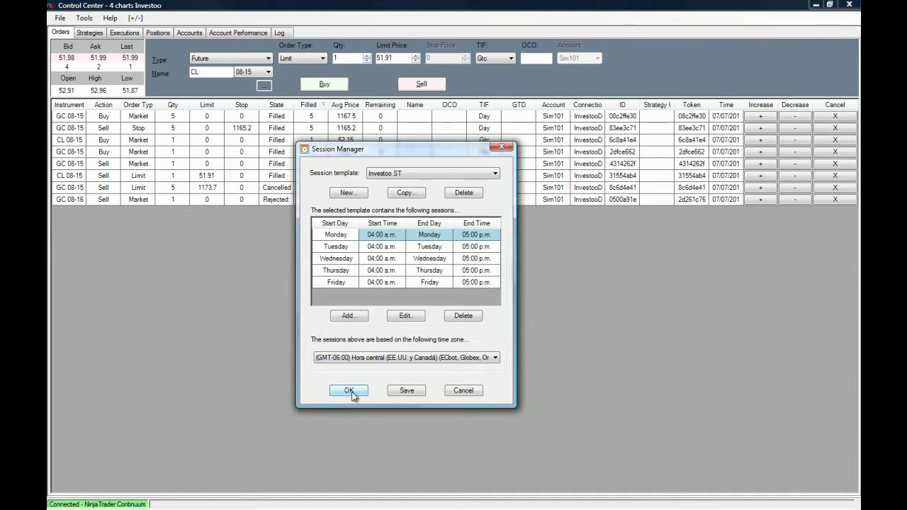
click(352, 390)
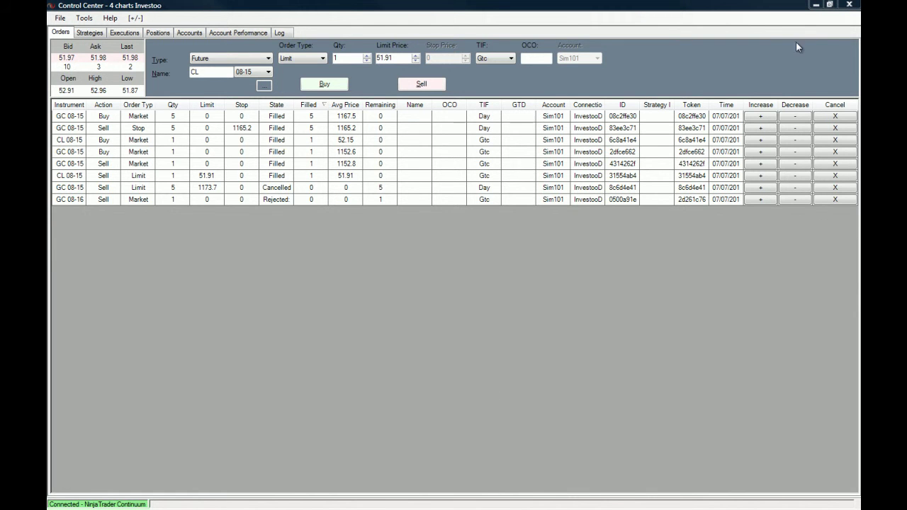
Minimize Control Center and delete the Fibonacci retracement and red dashed lines on YM and GC.
click(815, 5)
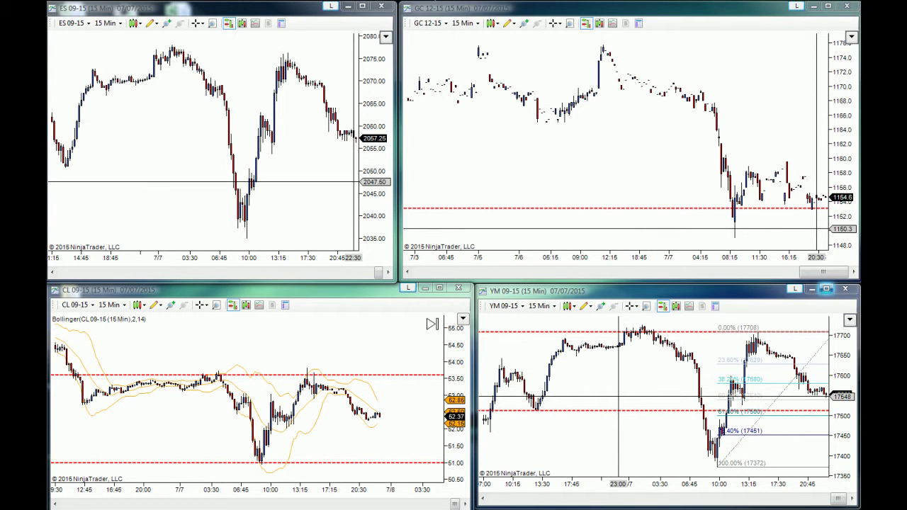
click(786, 388)
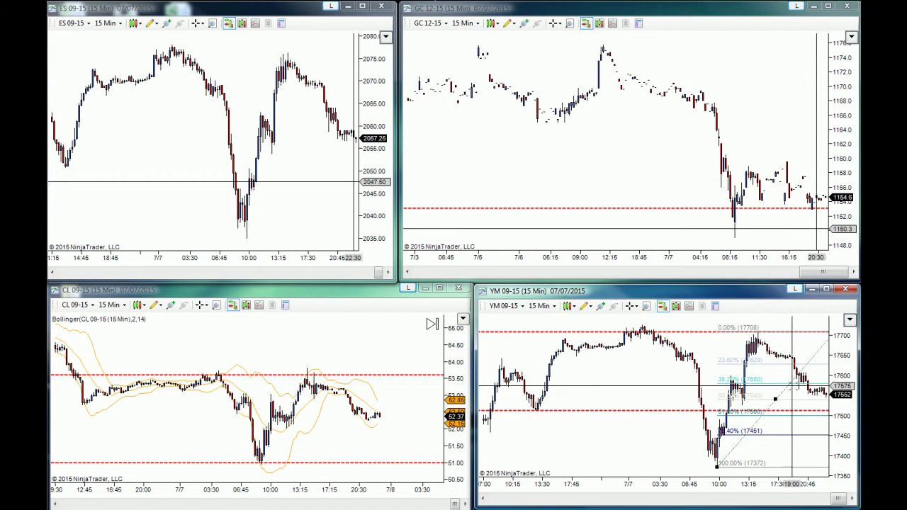
key(Delete)
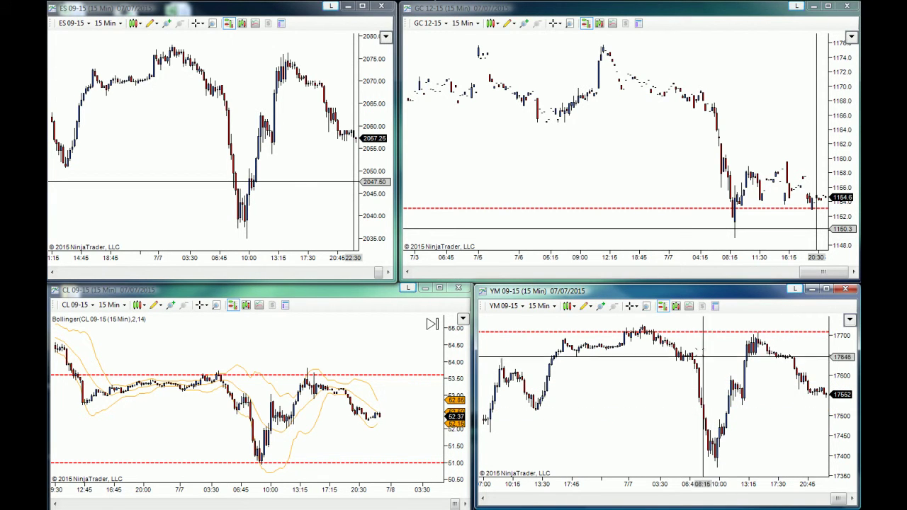
click(699, 331)
key(Delete)
click(522, 208)
key(Delete)
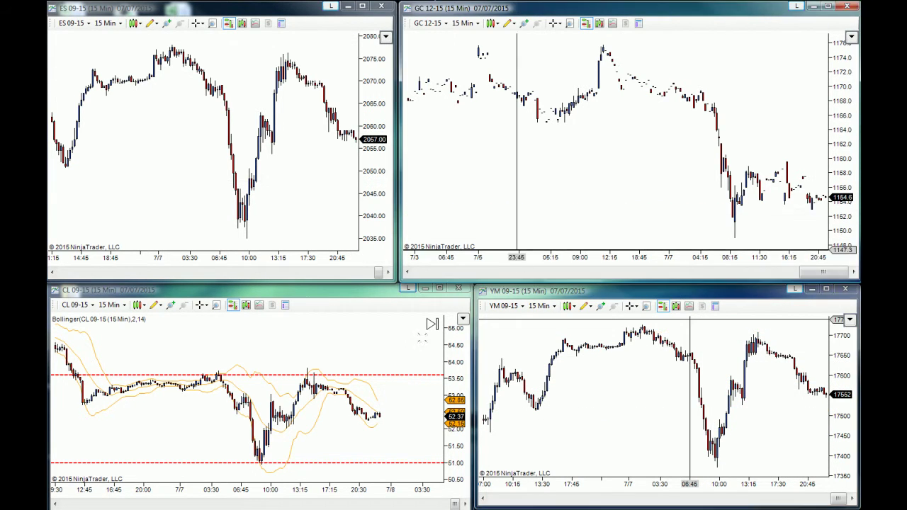
Remove the Bollinger bands and both red dashed lines from the CL chart.
click(364, 414)
click(363, 412)
key(Delete)
click(376, 364)
key(Delete)
click(377, 469)
key(Delete)
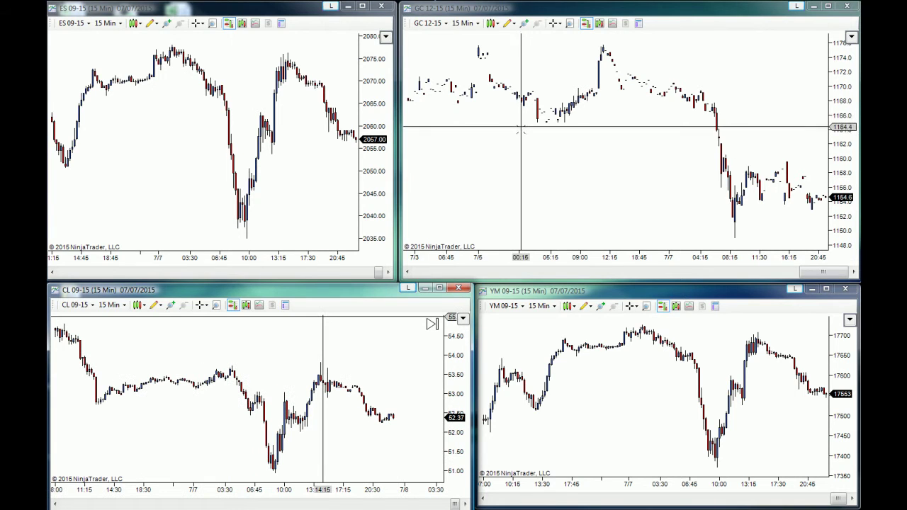
Maximize the ES chart and open its Data Series settings.
drag(401, 126, 468, 124)
drag(395, 124, 466, 124)
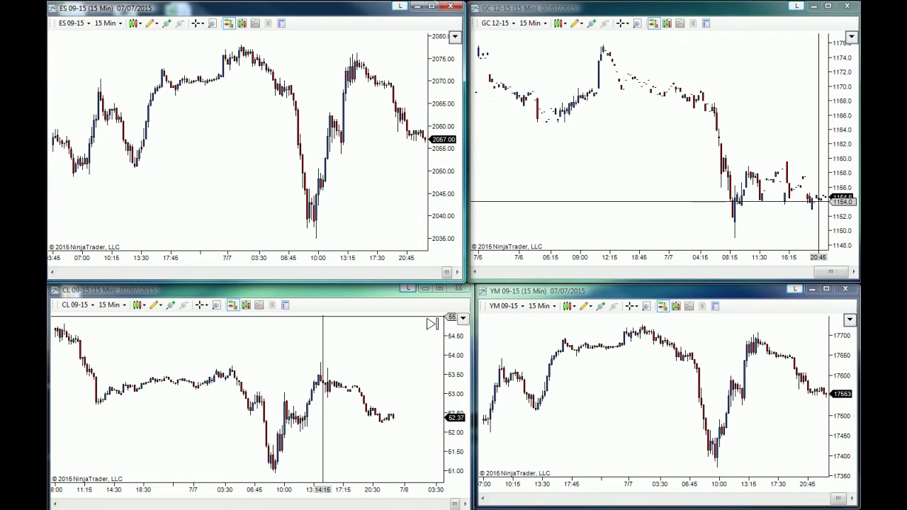
scroll(614, 170, left, 5)
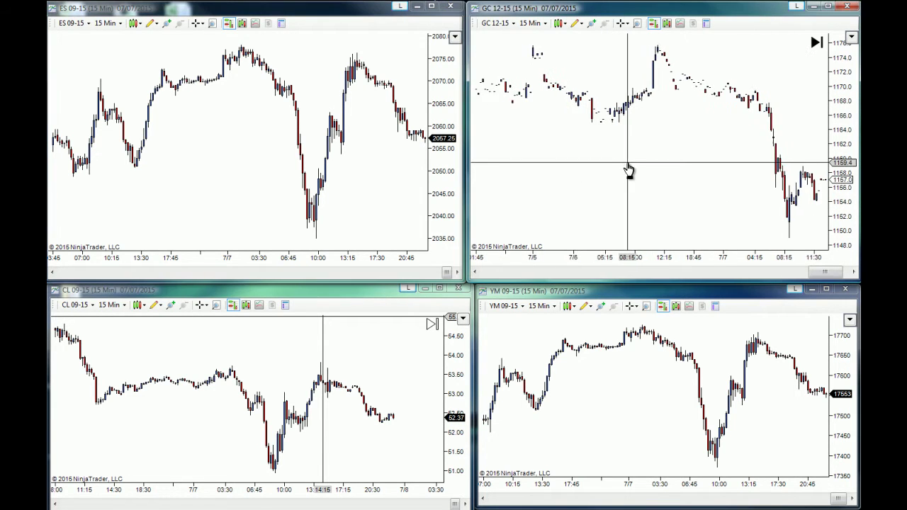
scroll(626, 172, right, 2)
click(233, 170)
scroll(233, 173, right, 3)
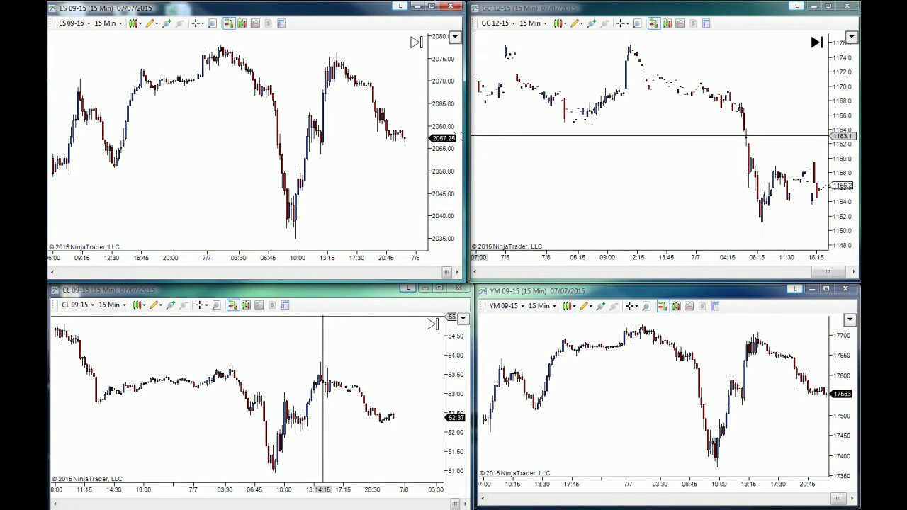
click(431, 6)
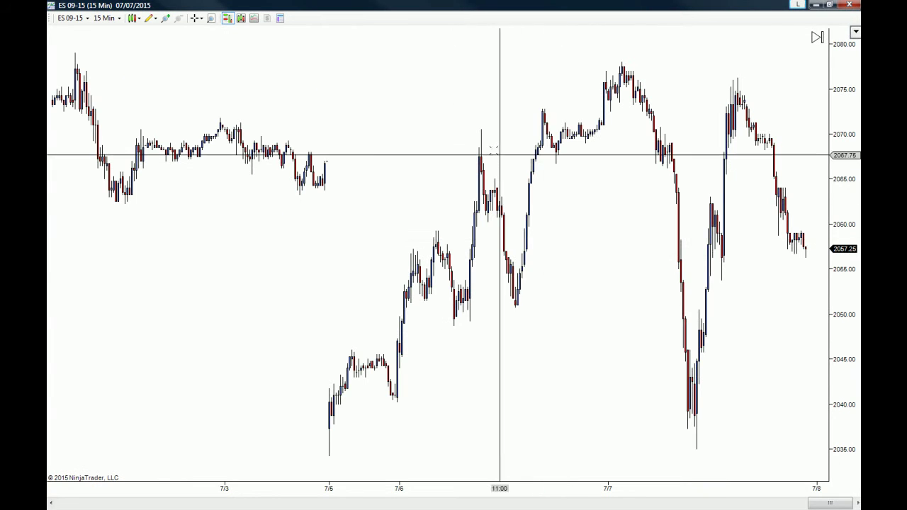
scroll(437, 135, right, 2)
drag(436, 134, 338, 136)
right_click(571, 83)
click(602, 118)
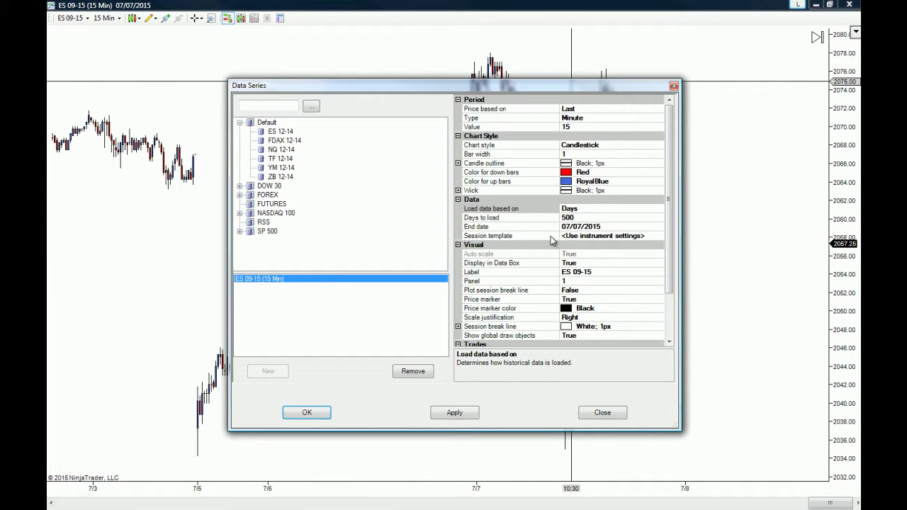
Set the ES data series session template to Investoo CBOE.
click(633, 239)
click(658, 238)
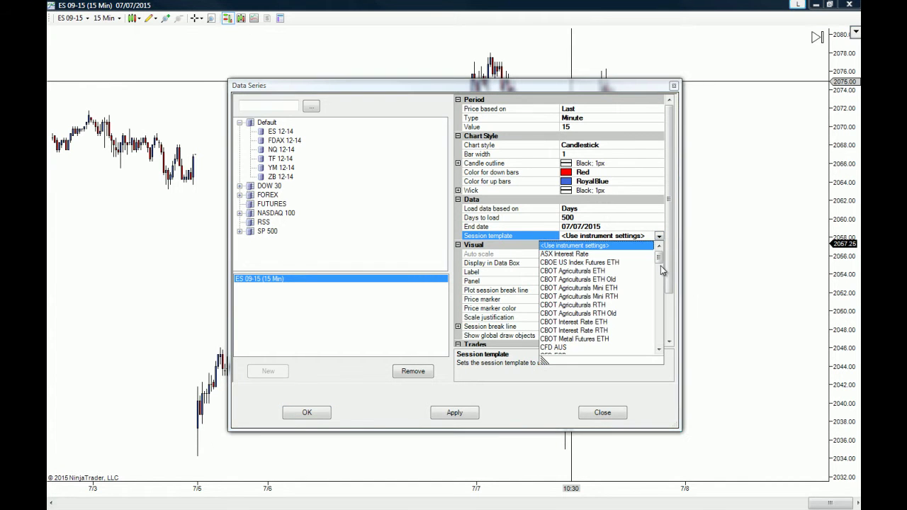
drag(659, 260, 660, 313)
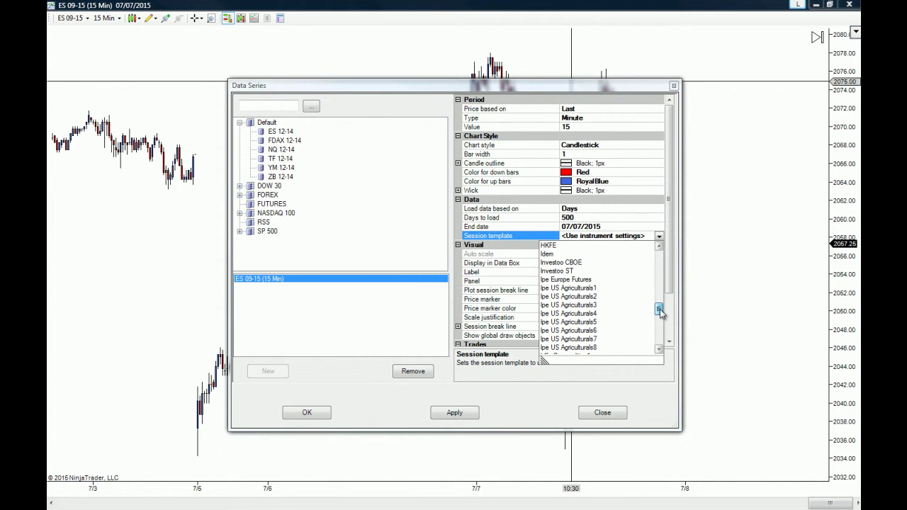
click(576, 263)
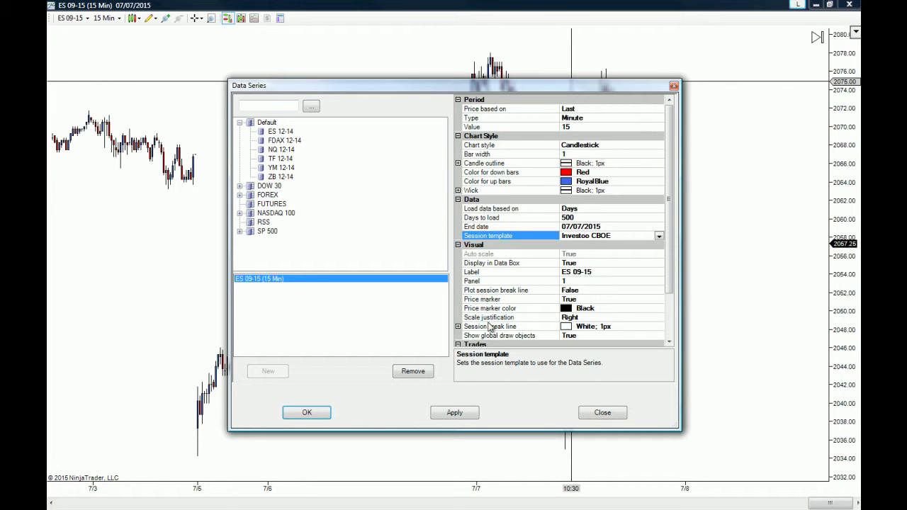
Set the session break line colour to DarkRed and apply the settings.
scroll(669, 276, down, 2)
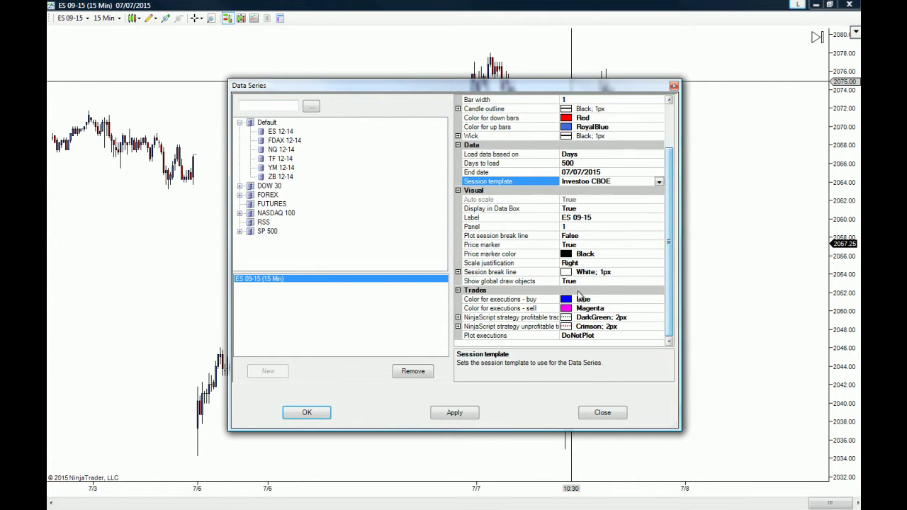
click(567, 275)
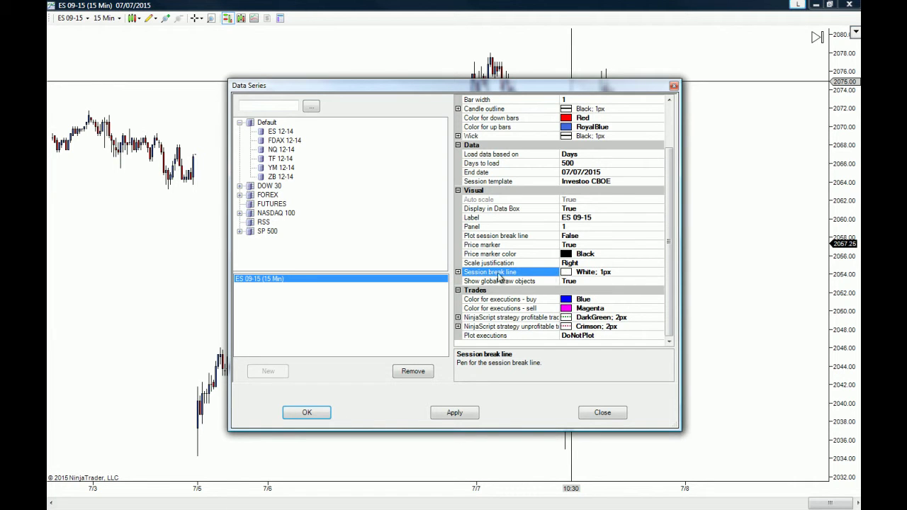
click(457, 272)
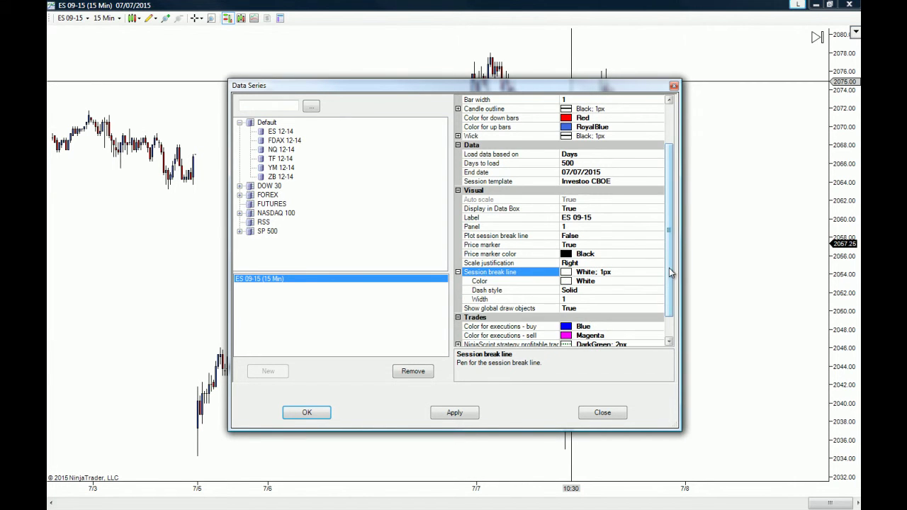
drag(671, 278, 669, 306)
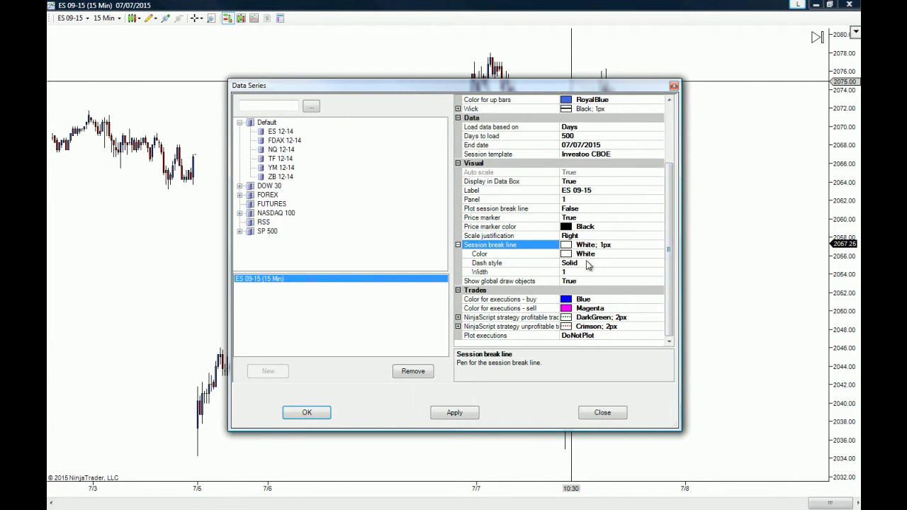
click(566, 255)
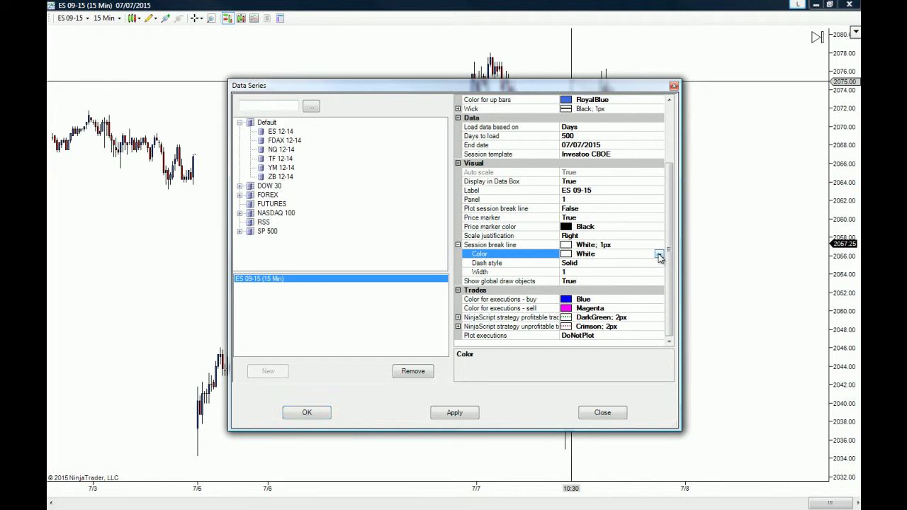
click(659, 253)
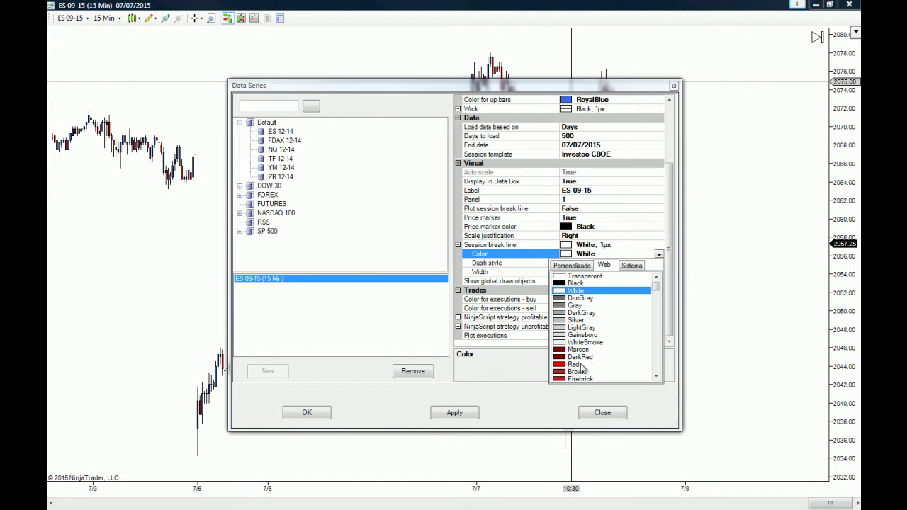
key(Escape)
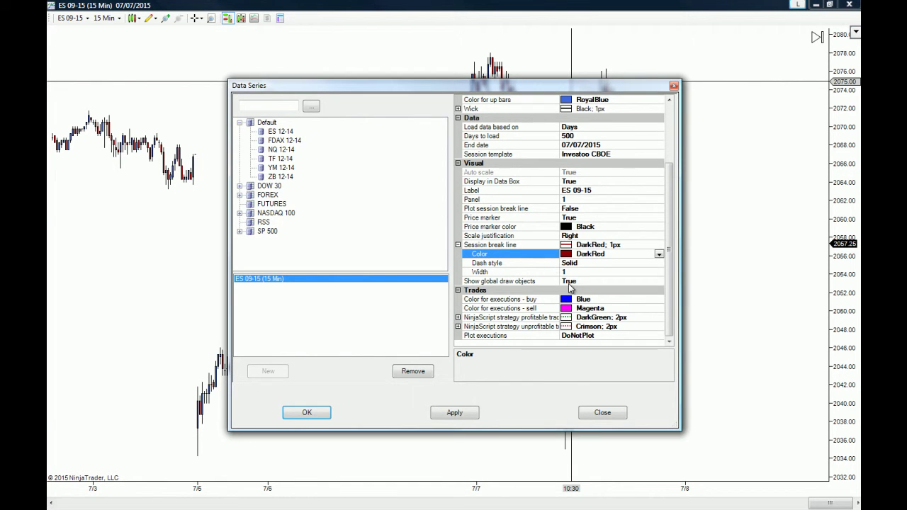
key(Return)
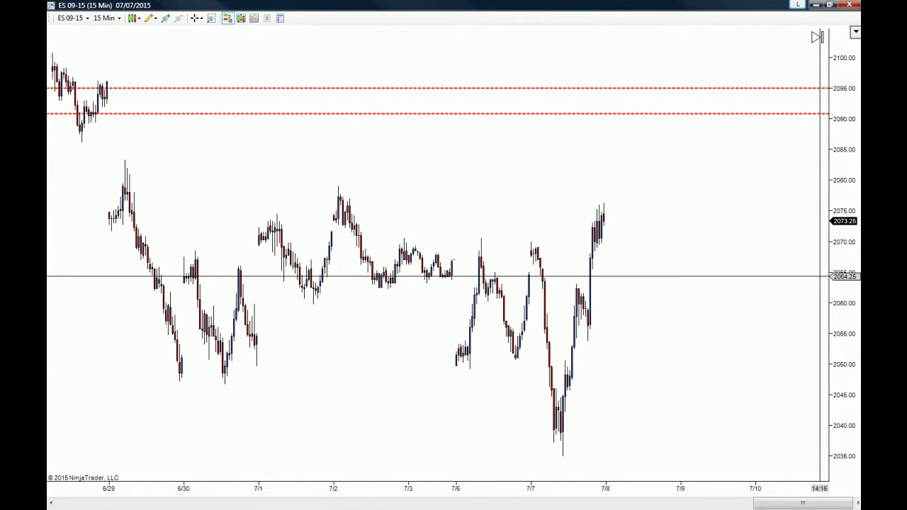
Scroll the ES 15-minute chart back to 6/25 to review the dark red session breaks.
scroll(820, 276, up, 3)
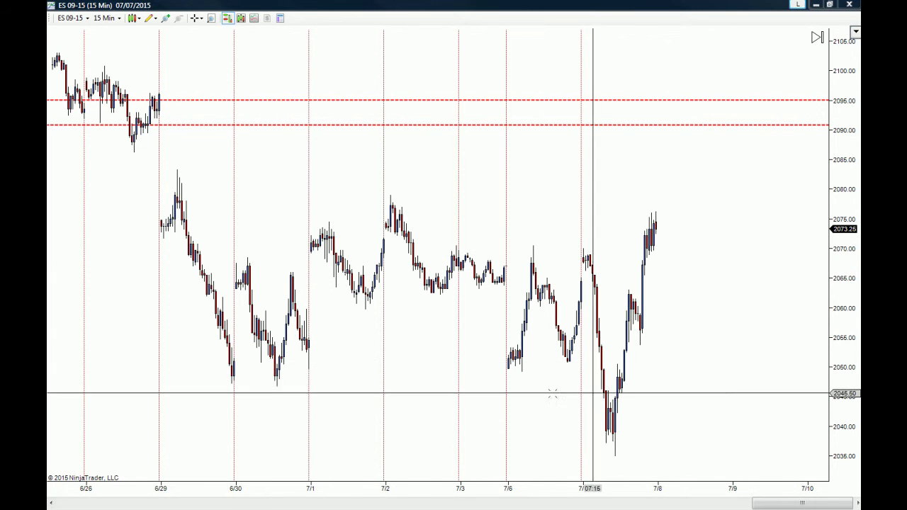
scroll(328, 376, up, 3)
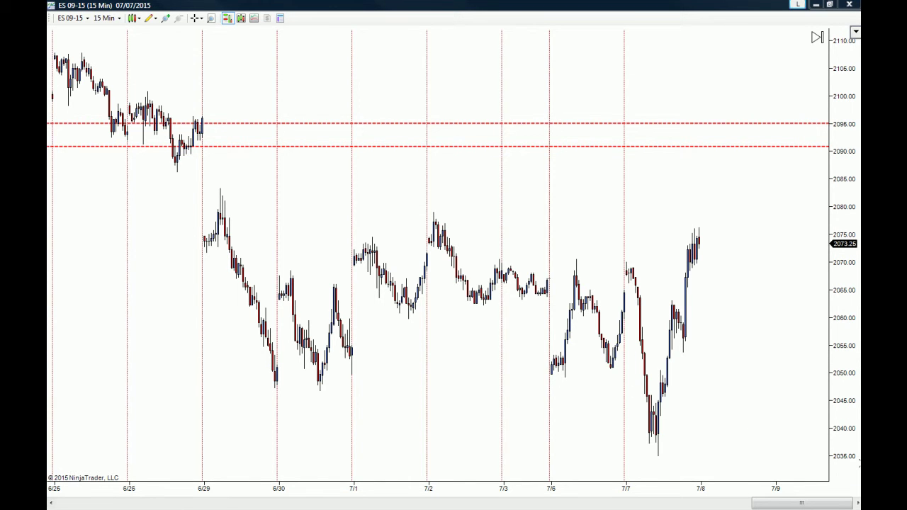
Switch the ES chart interval from 15 Min to 2 Min bars.
click(104, 18)
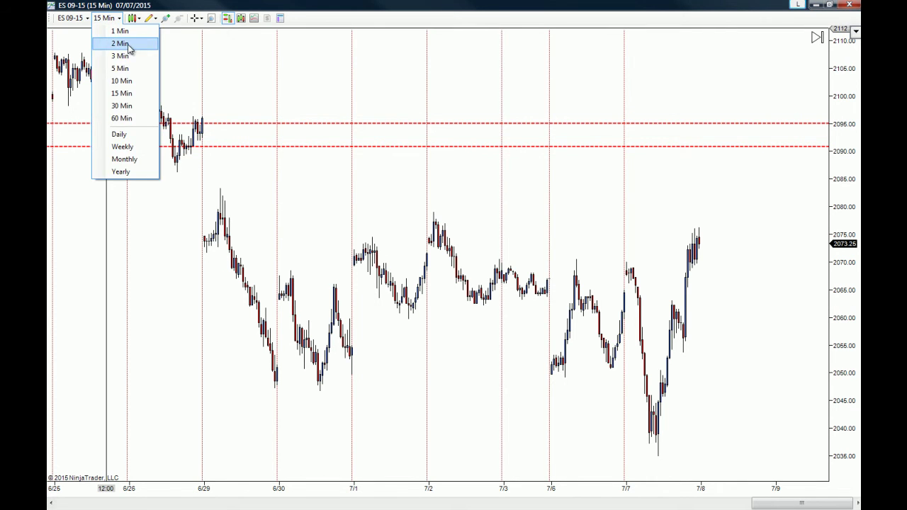
click(115, 71)
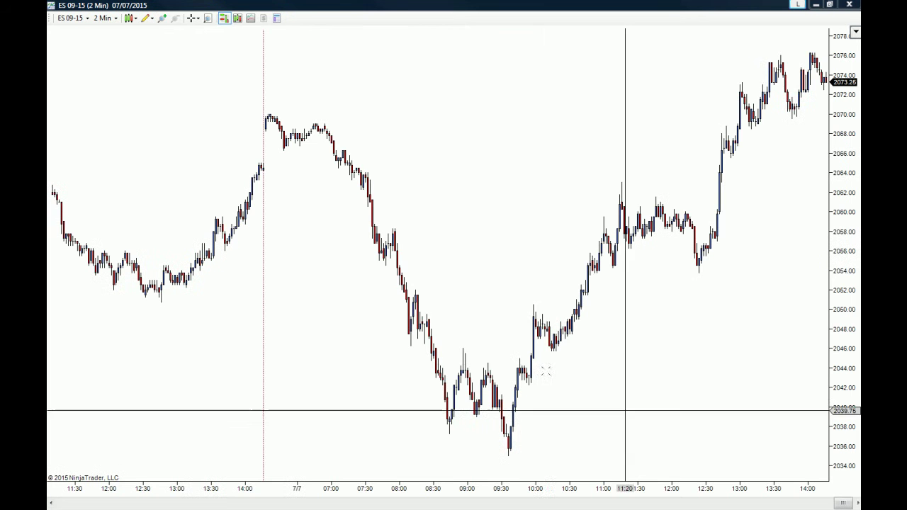
drag(382, 106, 597, 104)
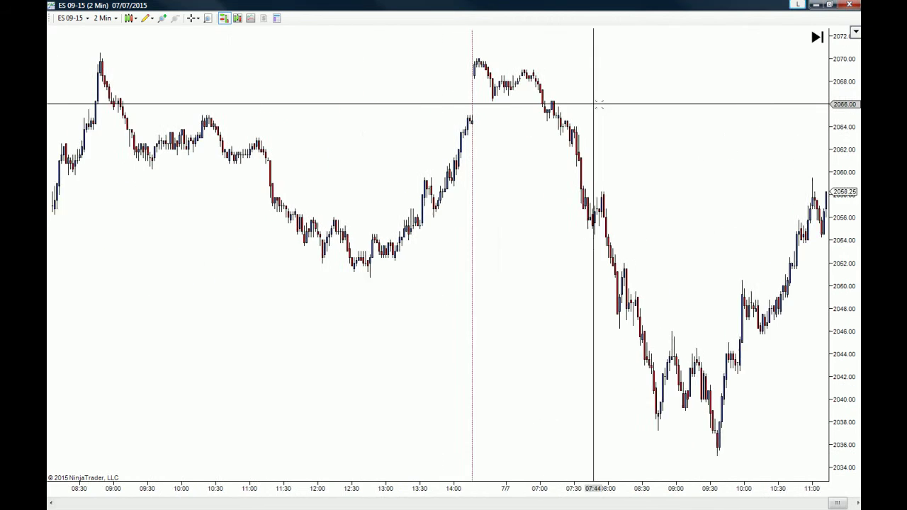
scroll(415, 265, down, 1)
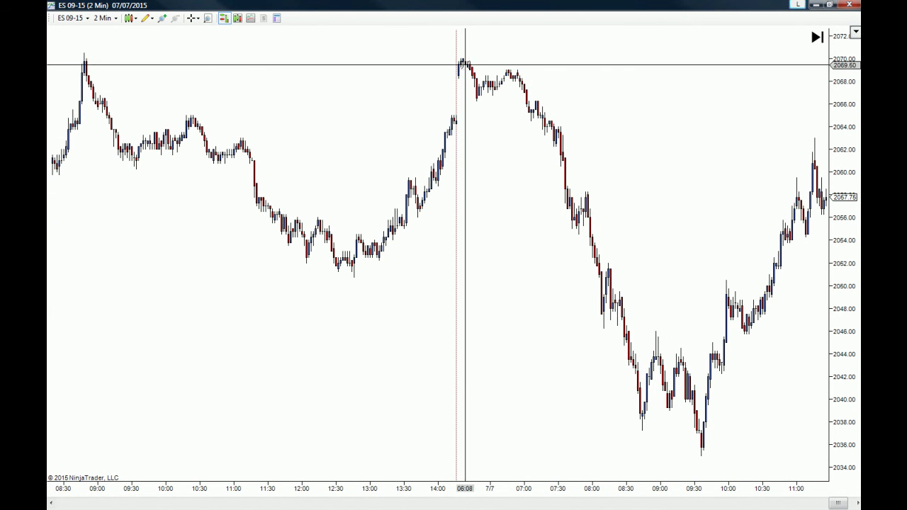
scroll(430, 307, up, 15)
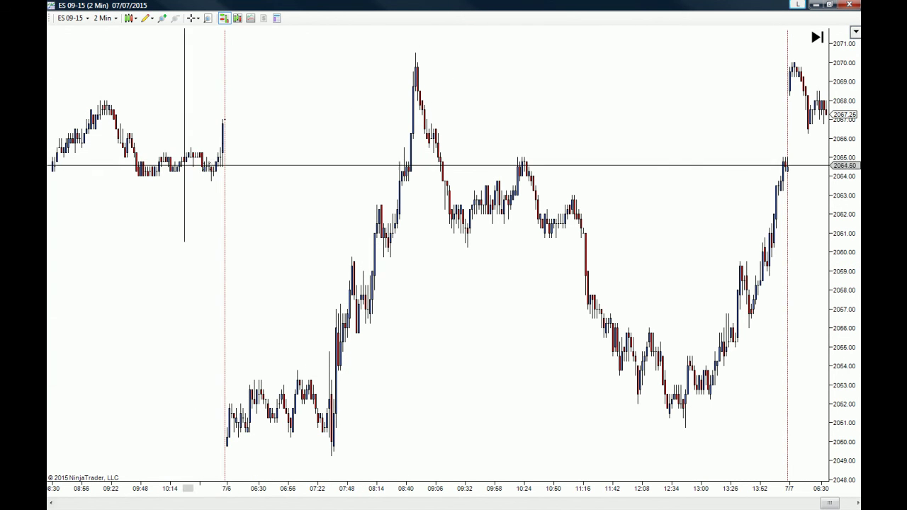
Pan the 2-minute chart back into early July and forward to the latest bars.
drag(194, 95, 783, 114)
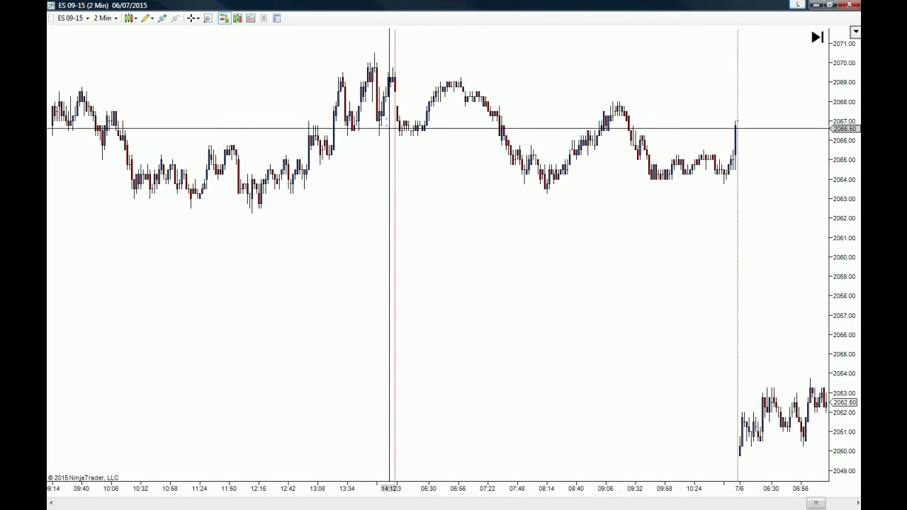
drag(402, 77, 648, 75)
drag(525, 186, 204, 156)
drag(814, 196, 334, 327)
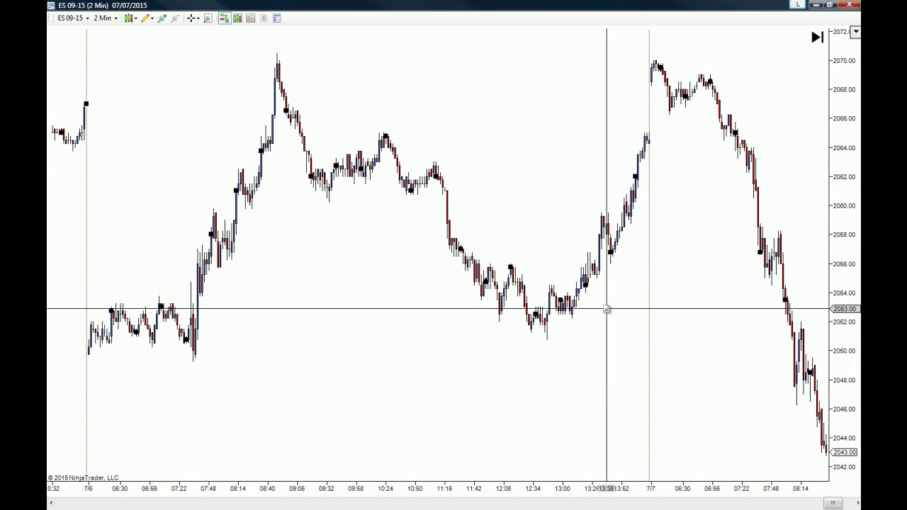
drag(597, 356, 177, 352)
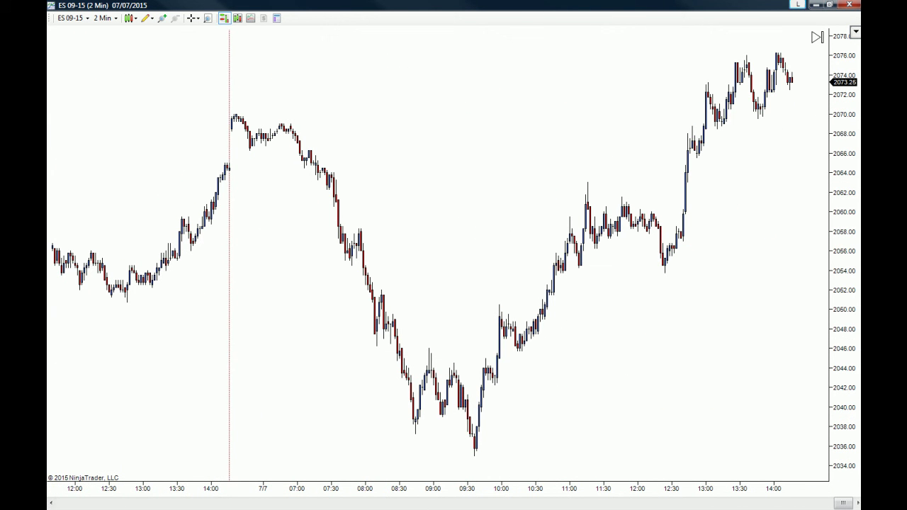